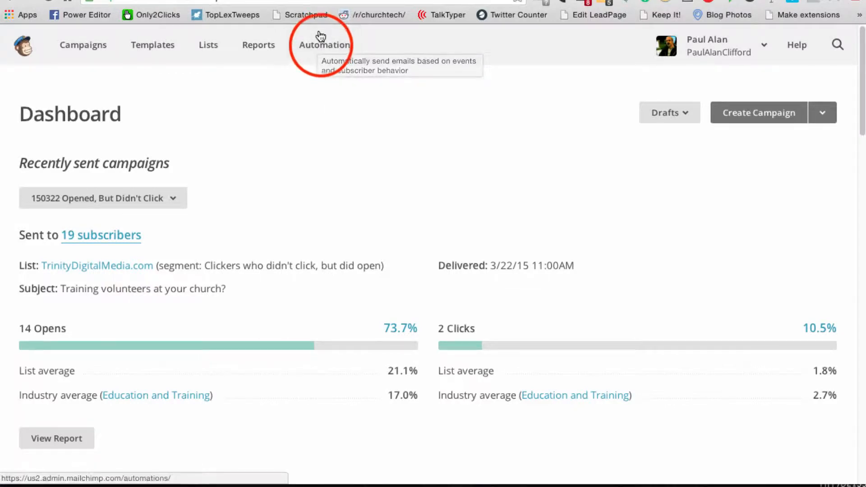
Open the automation overview and check who will get the "Any Questions?" autoresponder for the TrinityDigitalMedia.com list next
{"action": "left_click", "coordinate": [322, 51]}
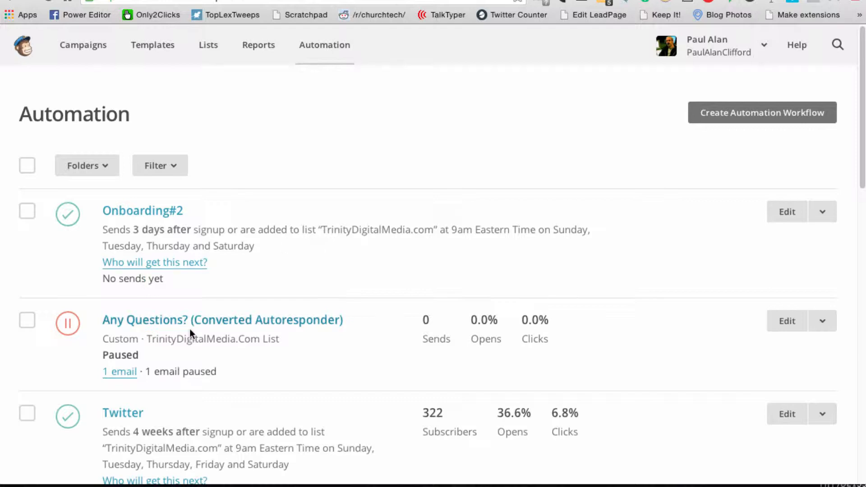
{"action": "scroll", "coordinate": [196, 333], "scroll_direction": "down", "scroll_amount": 3}
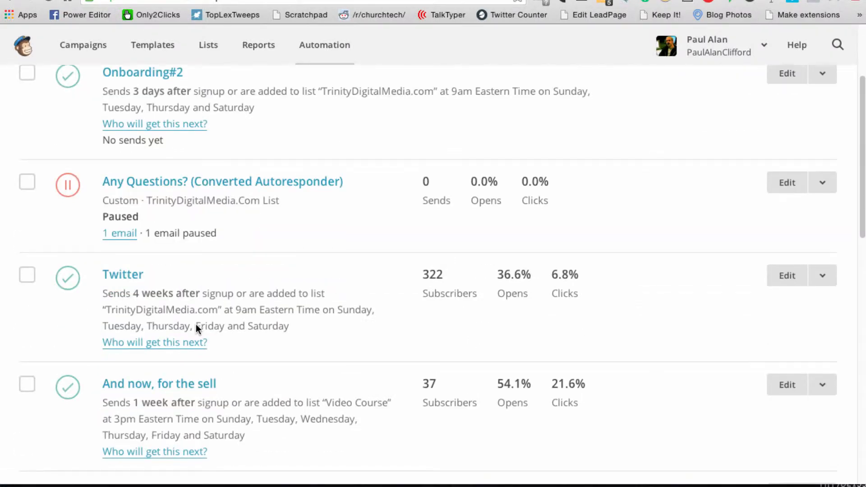
{"action": "scroll", "coordinate": [196, 324], "scroll_direction": "up", "scroll_amount": 1}
{"action": "scroll", "coordinate": [196, 324], "scroll_direction": "down", "scroll_amount": 7}
{"action": "scroll", "coordinate": [196, 324], "scroll_direction": "down", "scroll_amount": 9}
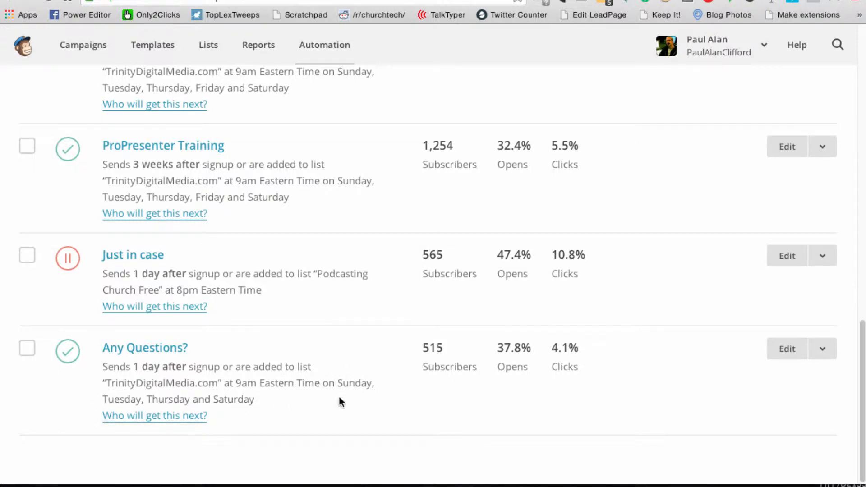
{"action": "left_click", "coordinate": [178, 418]}
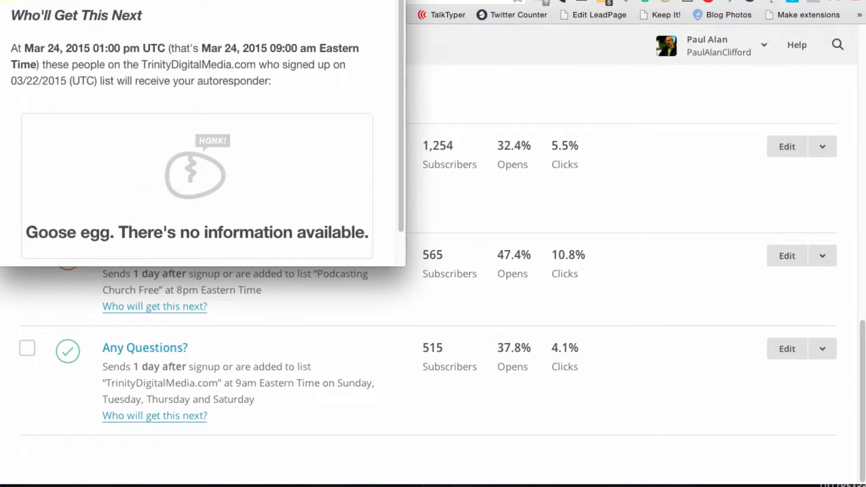
{"action": "key", "text": "super+w"}
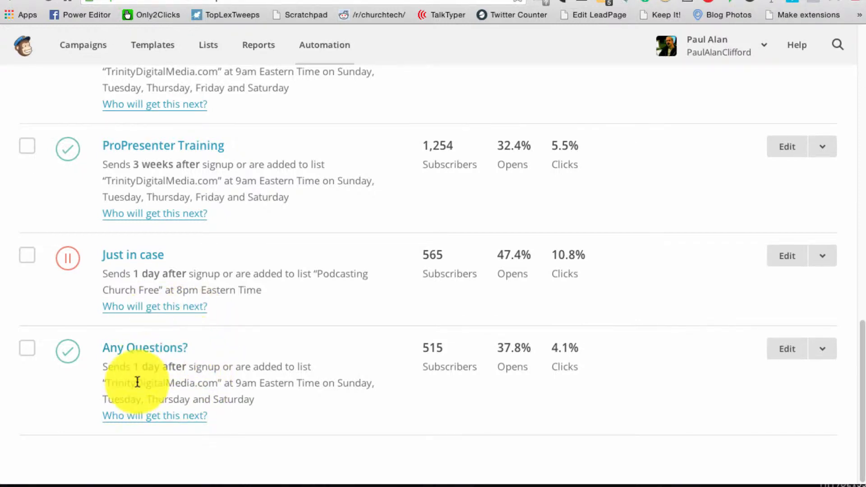
Examine the send delays and target lists of the other autoresponders in the automation overview
{"action": "scroll", "coordinate": [137, 385], "scroll_direction": "up", "scroll_amount": 5}
{"action": "scroll", "coordinate": [137, 381], "scroll_direction": "up", "scroll_amount": 2}
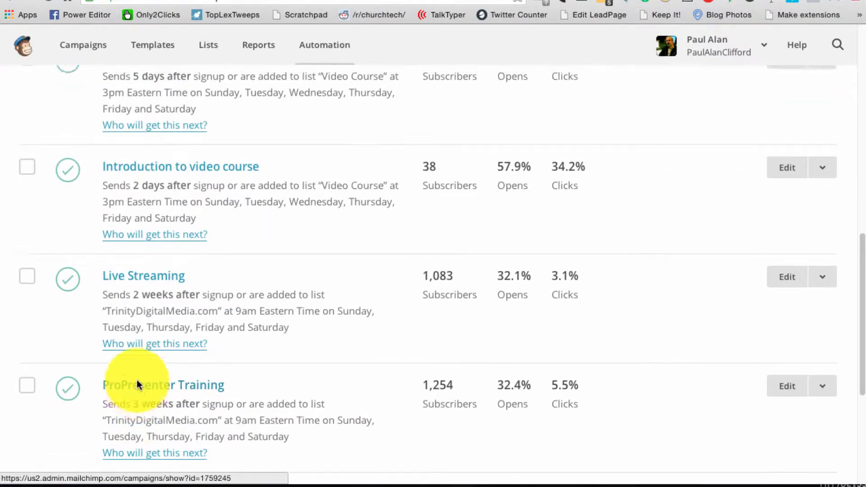
{"action": "scroll", "coordinate": [137, 380], "scroll_direction": "up", "scroll_amount": 2}
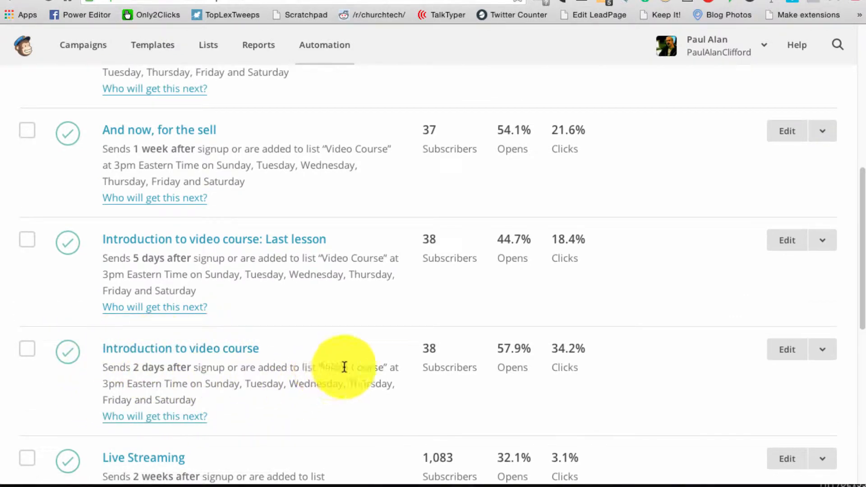
{"action": "scroll", "coordinate": [234, 316], "scroll_direction": "up", "scroll_amount": 1}
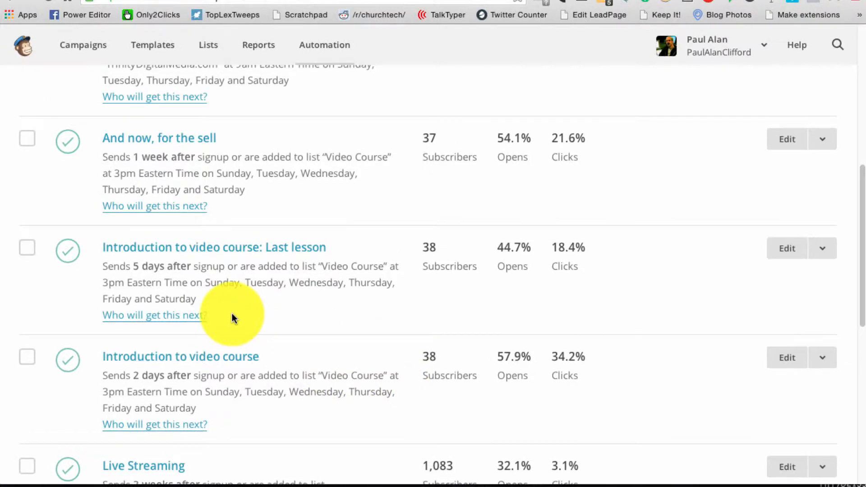
{"action": "scroll", "coordinate": [233, 318], "scroll_direction": "up", "scroll_amount": 10}
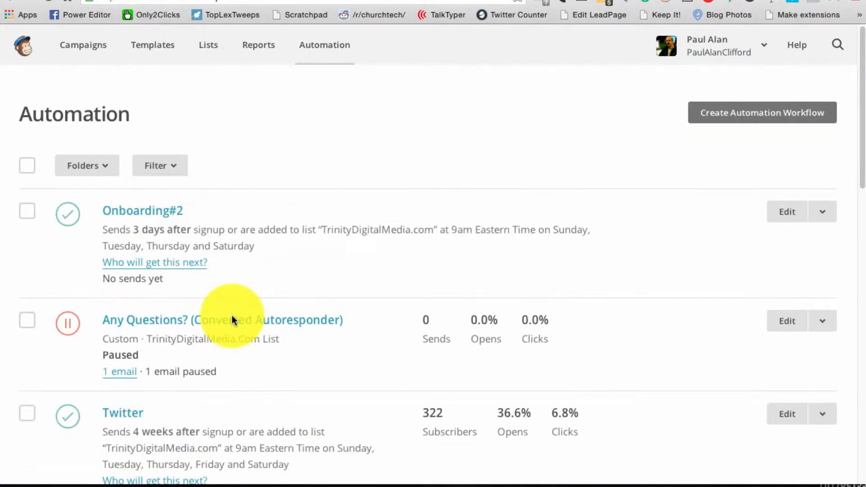
{"action": "scroll", "coordinate": [232, 317], "scroll_direction": "down", "scroll_amount": 1}
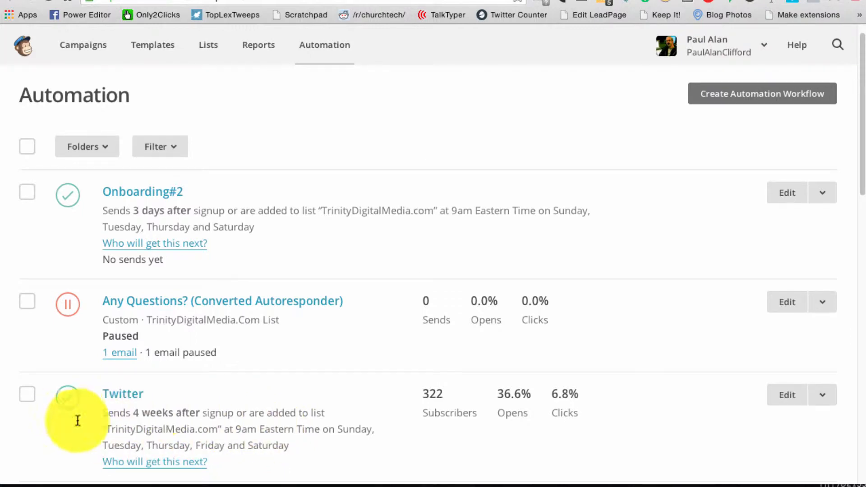
{"action": "scroll", "coordinate": [163, 422], "scroll_direction": "up", "scroll_amount": 1}
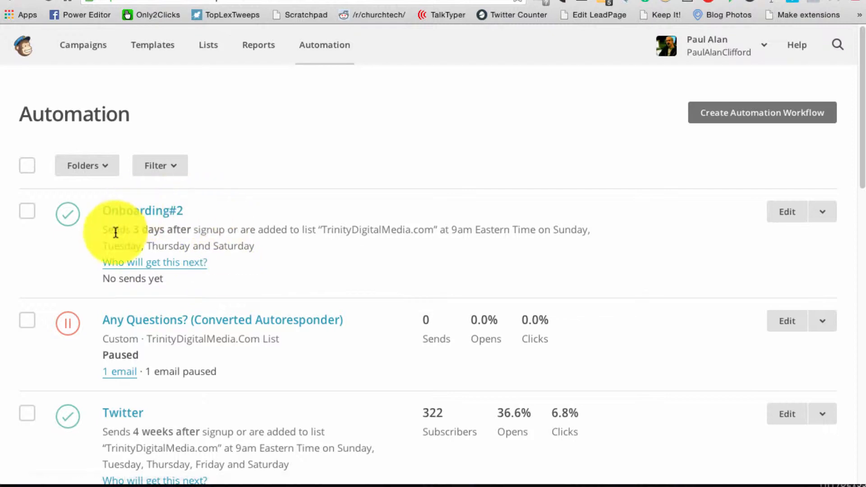
Check who will get the Onboarding#2 autoresponder next
{"action": "left_click", "coordinate": [140, 215]}
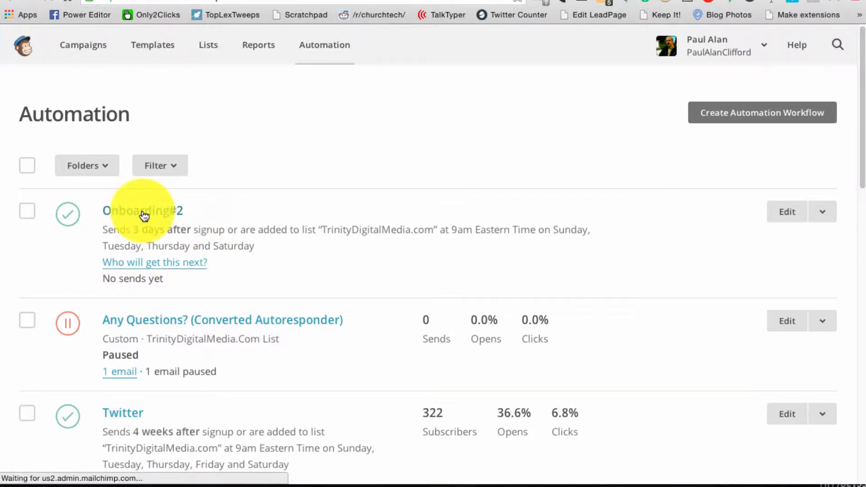
{"action": "left_click", "coordinate": [48, 1]}
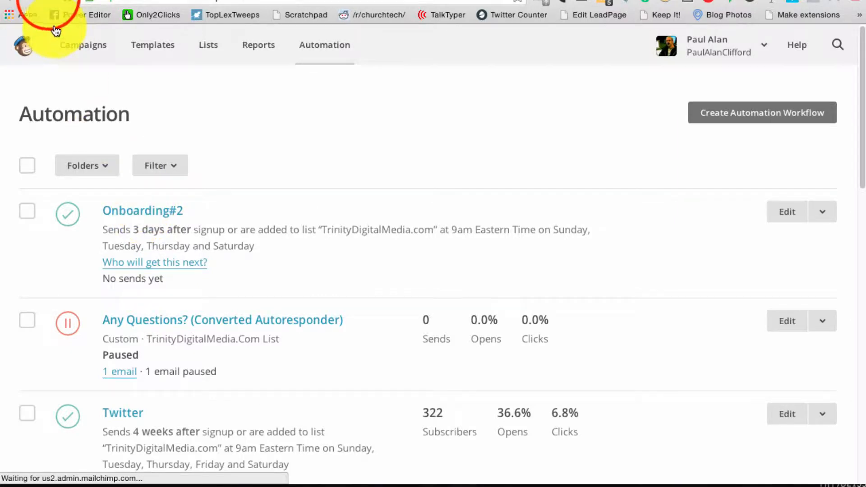
{"action": "left_click", "coordinate": [145, 264]}
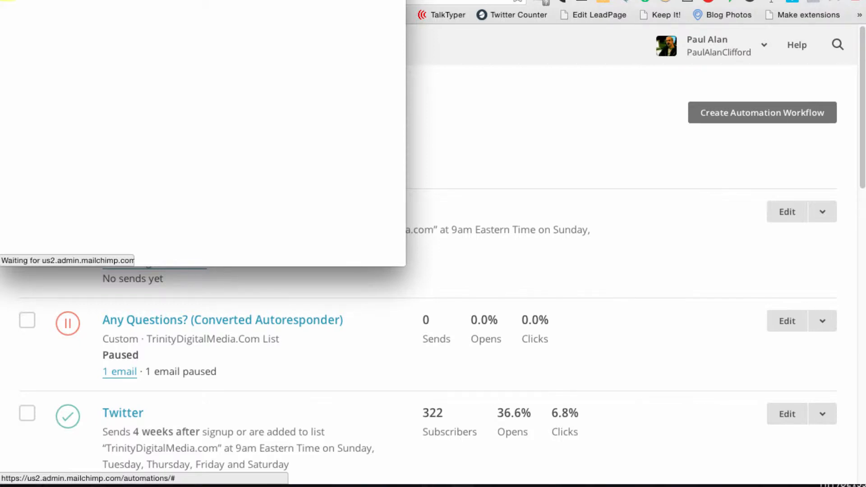
{"action": "left_click", "coordinate": [144, 270]}
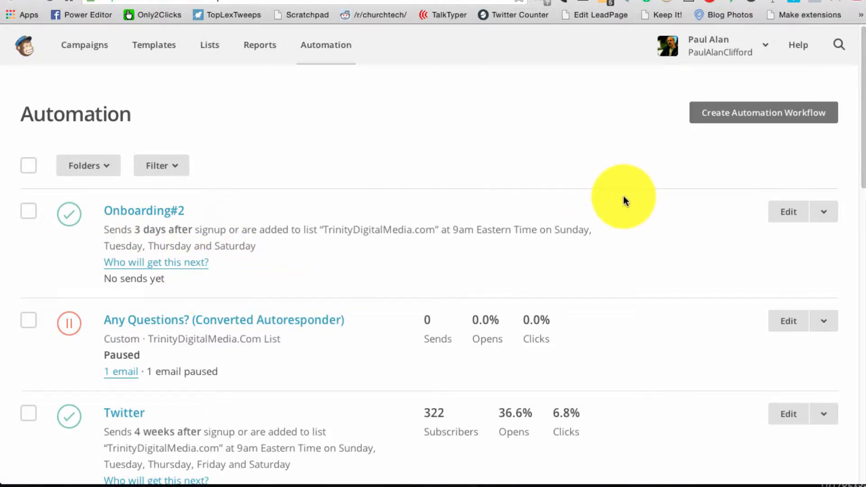
Create an automation workflow for the TrinityDigitalMedia.Com list using the Custom workflow type
{"action": "left_click", "coordinate": [731, 112]}
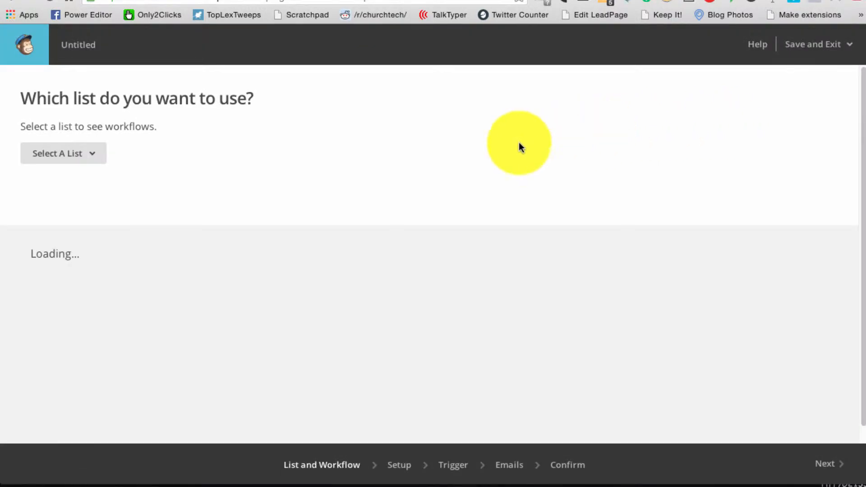
{"action": "left_click", "coordinate": [96, 154]}
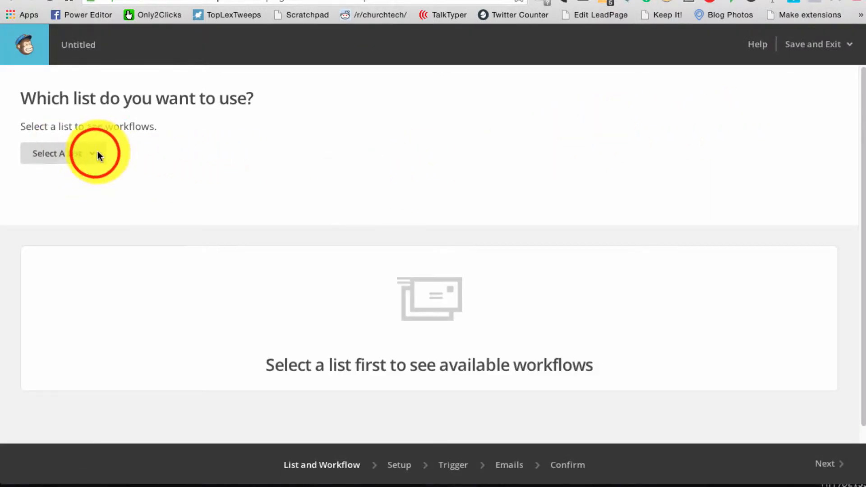
{"action": "left_click", "coordinate": [107, 400]}
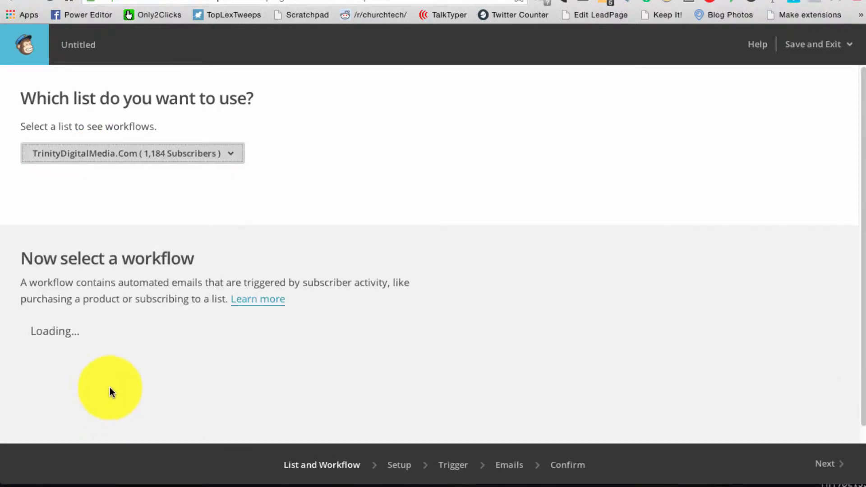
{"action": "scroll", "coordinate": [225, 297], "scroll_direction": "down", "scroll_amount": 5}
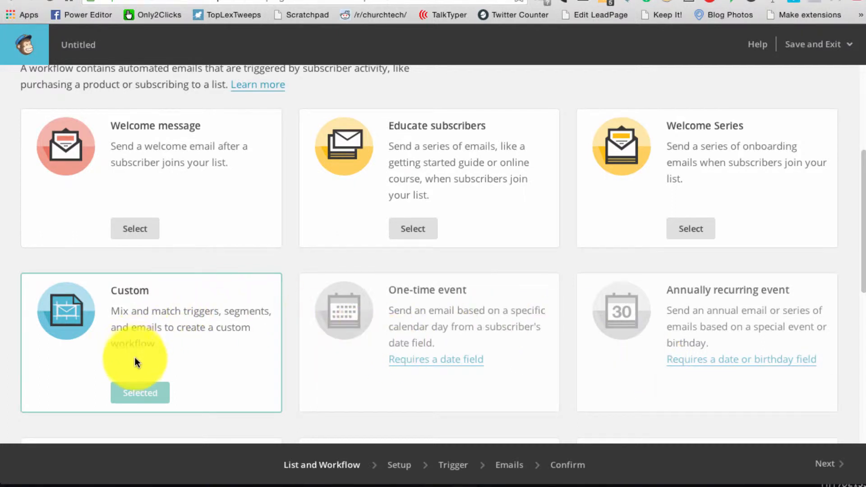
{"action": "left_click", "coordinate": [141, 391]}
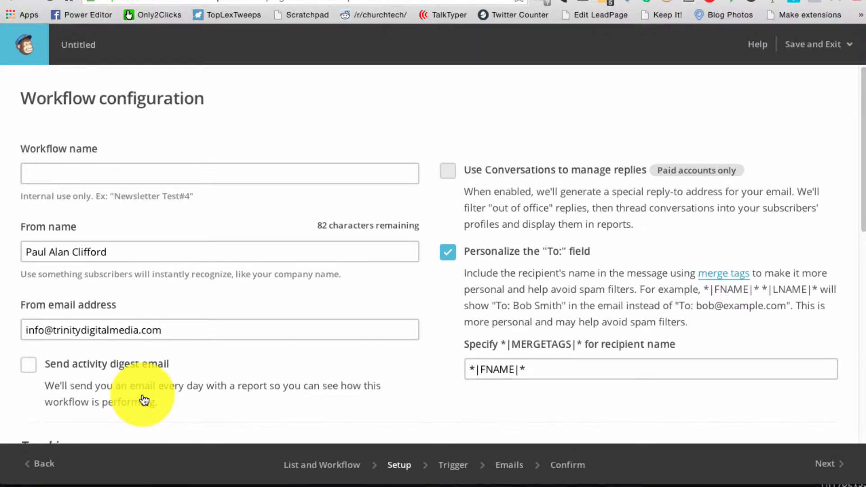
Name the workflow 1234, keep the default tracking and email options, and continue to the trigger configuration
{"action": "left_click", "coordinate": [110, 173]}
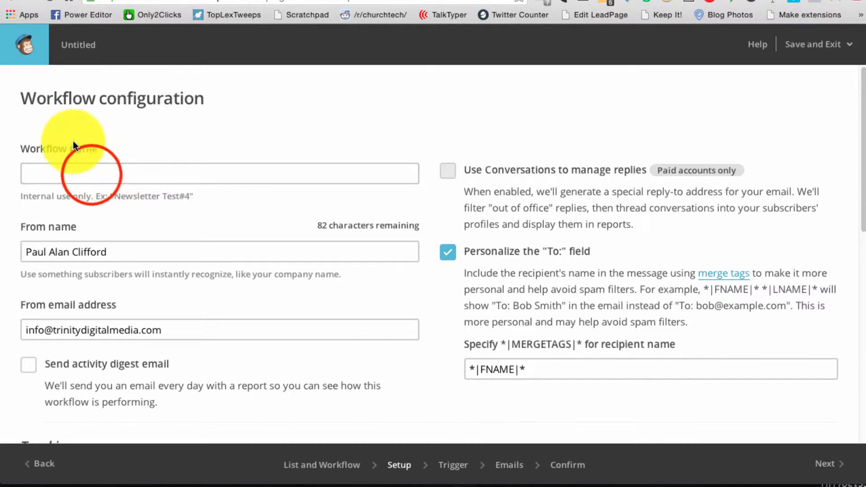
{"action": "left_click", "coordinate": [90, 173]}
{"action": "type", "text": "1234"}
{"action": "left_click", "coordinate": [252, 210]}
{"action": "scroll", "coordinate": [252, 208], "scroll_direction": "down", "scroll_amount": 3}
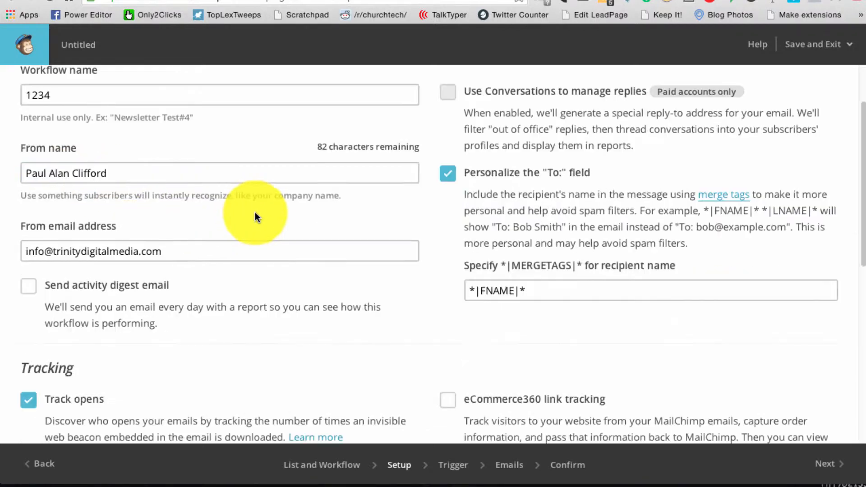
{"action": "scroll", "coordinate": [213, 275], "scroll_direction": "down", "scroll_amount": 5}
{"action": "scroll", "coordinate": [213, 277], "scroll_direction": "down", "scroll_amount": 3}
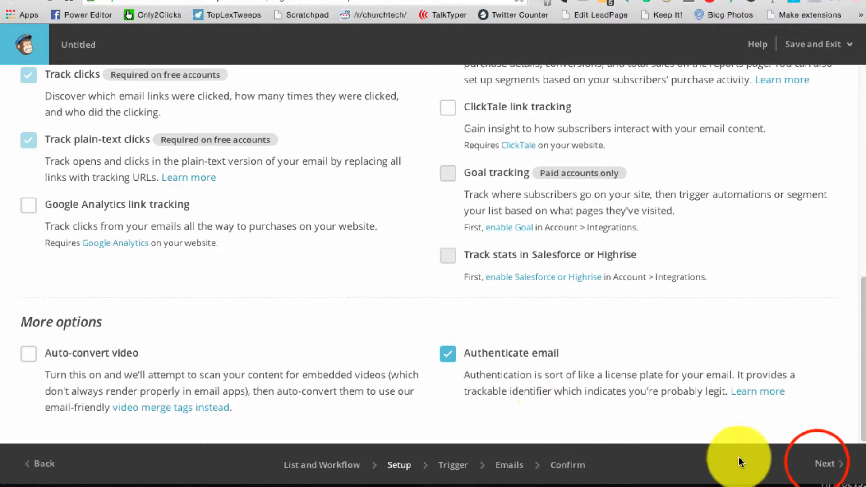
{"action": "left_click", "coordinate": [819, 466]}
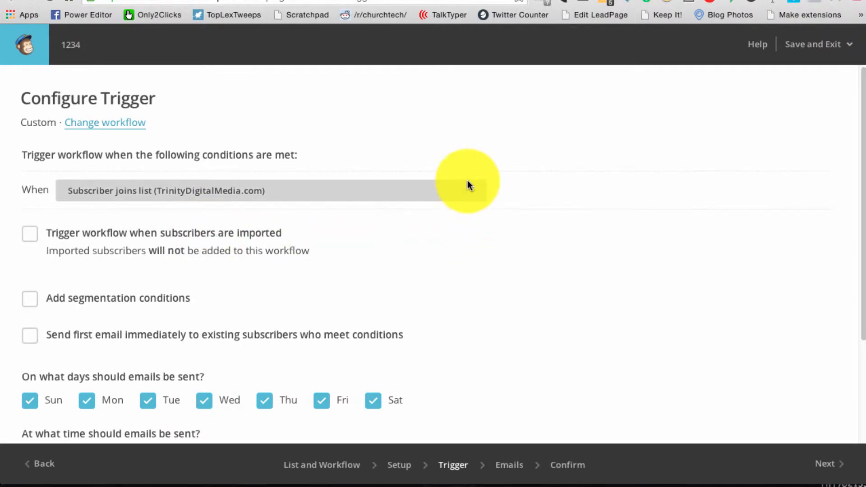
Review the available trigger events, and switch triggering for imported subscribers on and back off
{"action": "left_click", "coordinate": [473, 192]}
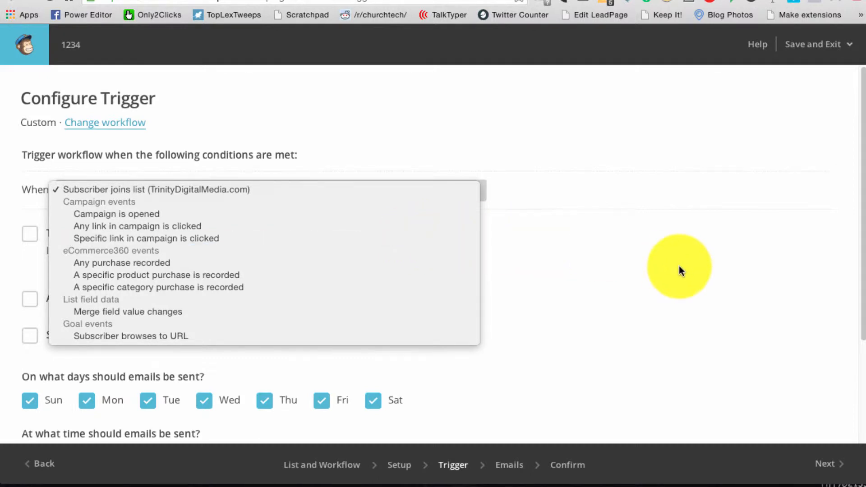
{"action": "left_click", "coordinate": [649, 287]}
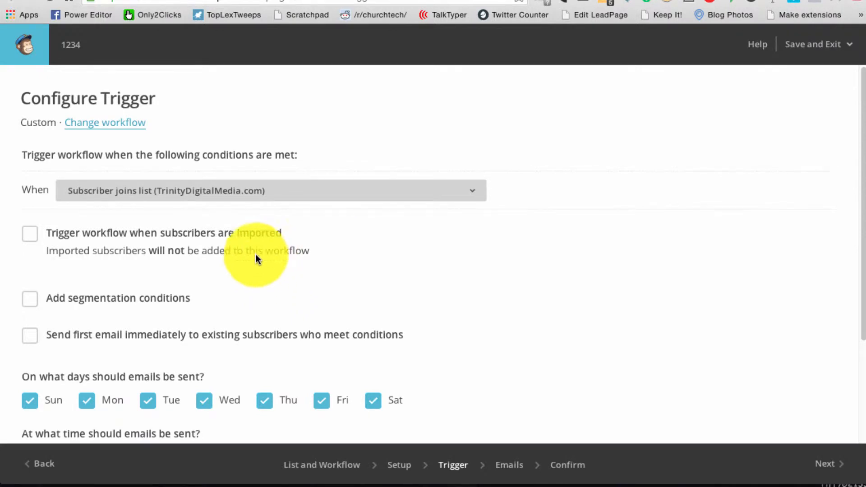
{"action": "left_click", "coordinate": [28, 239]}
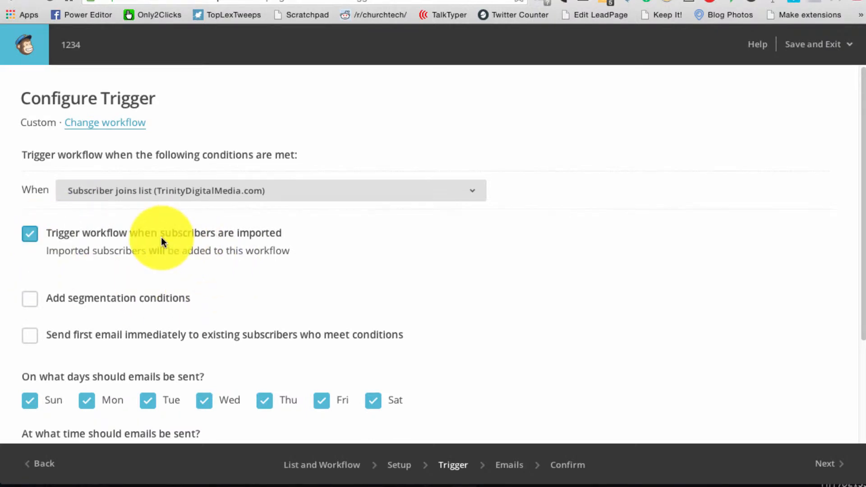
{"action": "left_click", "coordinate": [28, 235]}
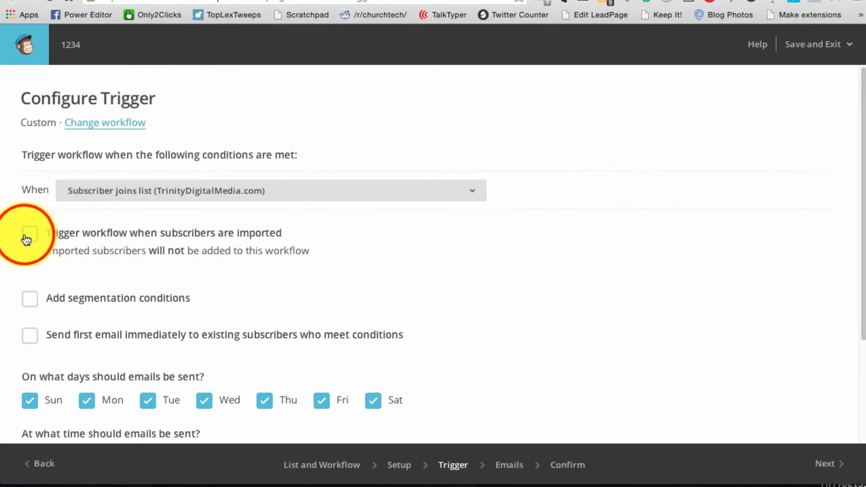
Add a segmentation condition matching subscribers whose Beta Readers group is one of Beta Readers
{"action": "left_click", "coordinate": [30, 299]}
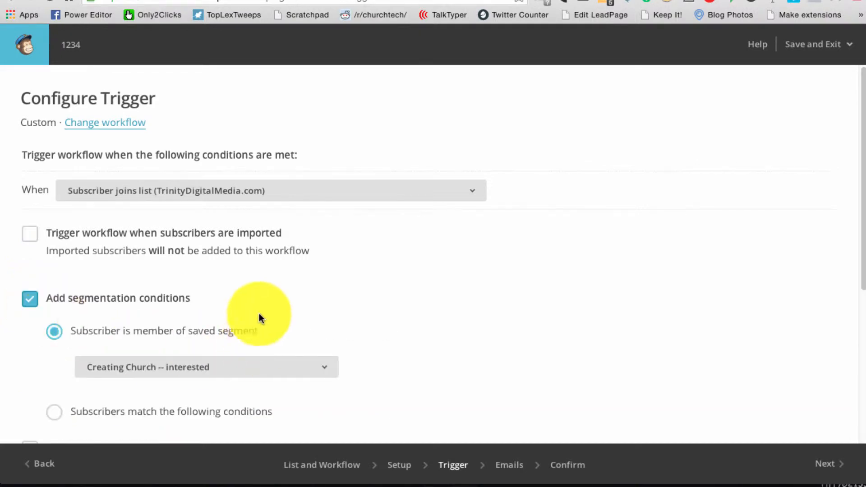
{"action": "scroll", "coordinate": [258, 322], "scroll_direction": "down", "scroll_amount": 2}
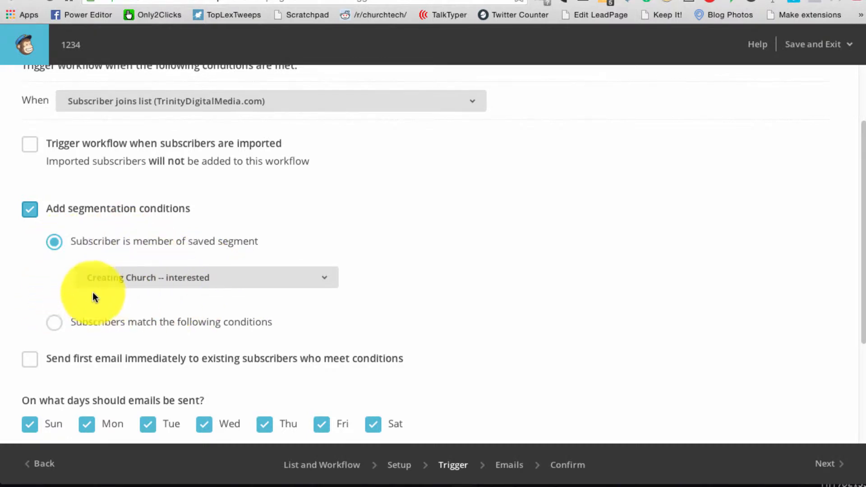
{"action": "left_click", "coordinate": [54, 323]}
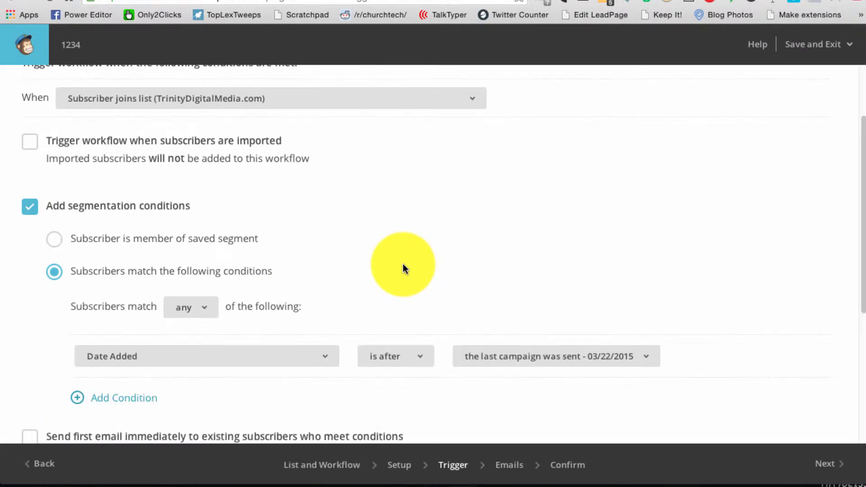
{"action": "scroll", "coordinate": [403, 269], "scroll_direction": "down", "scroll_amount": 3}
{"action": "left_click", "coordinate": [313, 219]}
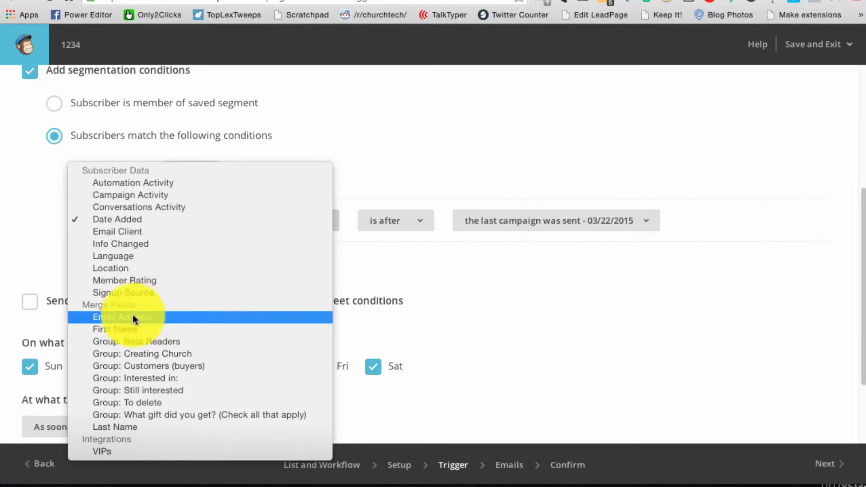
{"action": "left_click", "coordinate": [126, 341]}
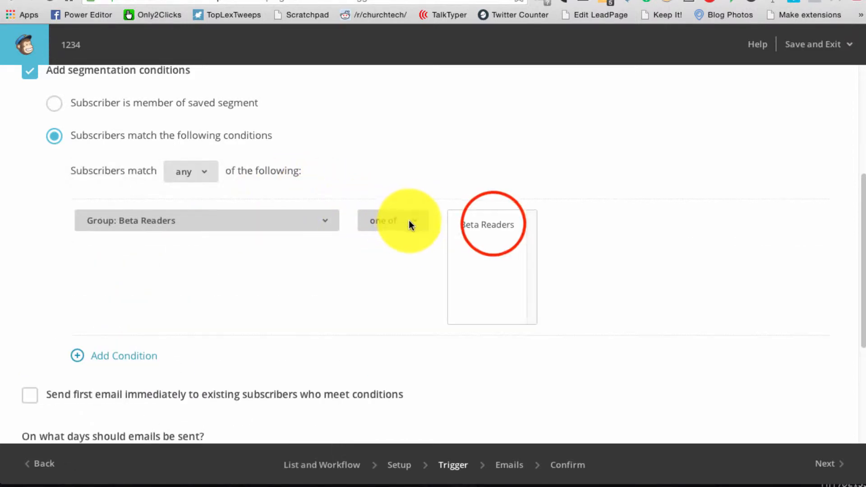
{"action": "left_click", "coordinate": [491, 225]}
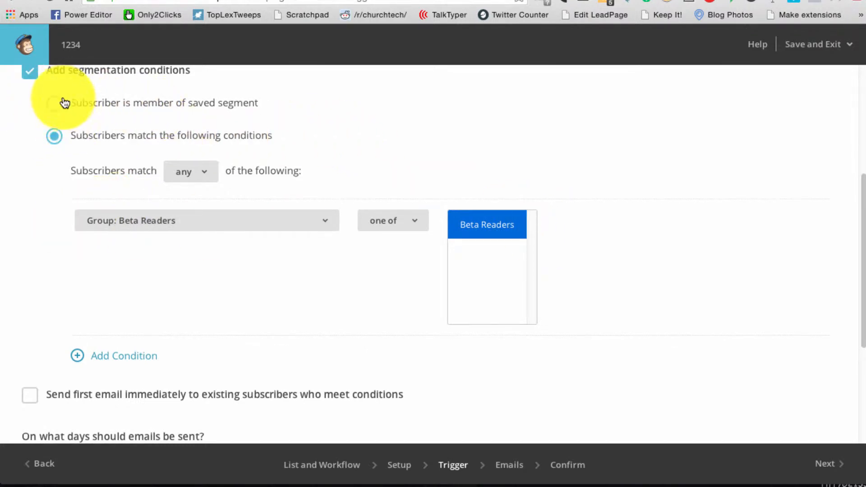
{"action": "scroll", "coordinate": [61, 97], "scroll_direction": "up", "scroll_amount": 5}
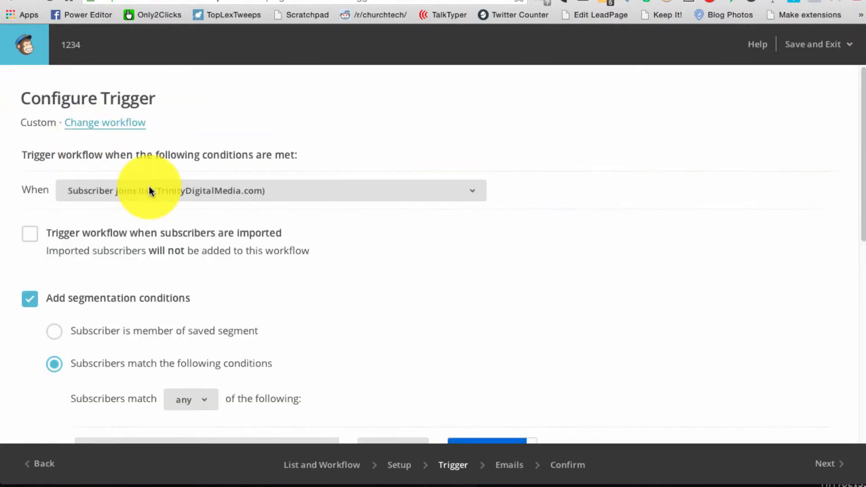
Exclude Monday from the days on which the workflow's emails are sent
{"action": "scroll", "coordinate": [299, 264], "scroll_direction": "down", "scroll_amount": 10}
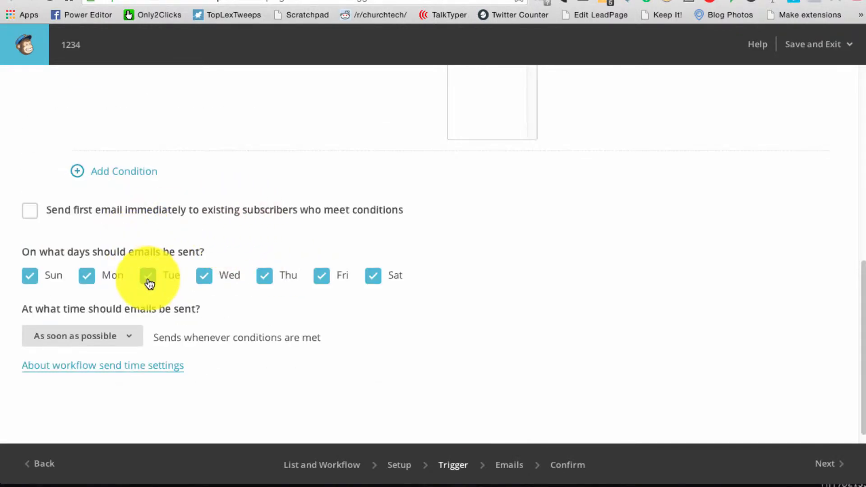
{"action": "left_click", "coordinate": [91, 275]}
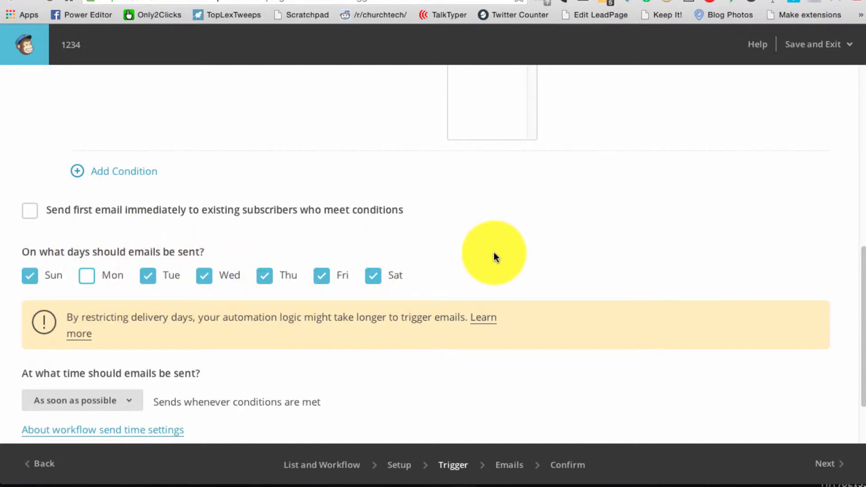
{"action": "scroll", "coordinate": [495, 254], "scroll_direction": "down", "scroll_amount": 1}
{"action": "scroll", "coordinate": [135, 283], "scroll_direction": "down", "scroll_amount": 2}
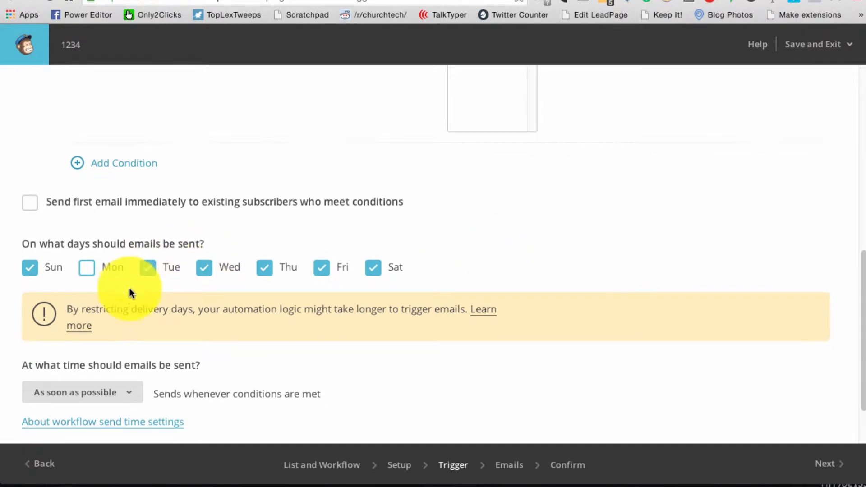
Set the workflow's emails to send at 9:00 AM Eastern Time
{"action": "scroll", "coordinate": [129, 293], "scroll_direction": "down", "scroll_amount": 3}
{"action": "scroll", "coordinate": [129, 291], "scroll_direction": "down", "scroll_amount": 2}
{"action": "scroll", "coordinate": [129, 284], "scroll_direction": "down", "scroll_amount": 3}
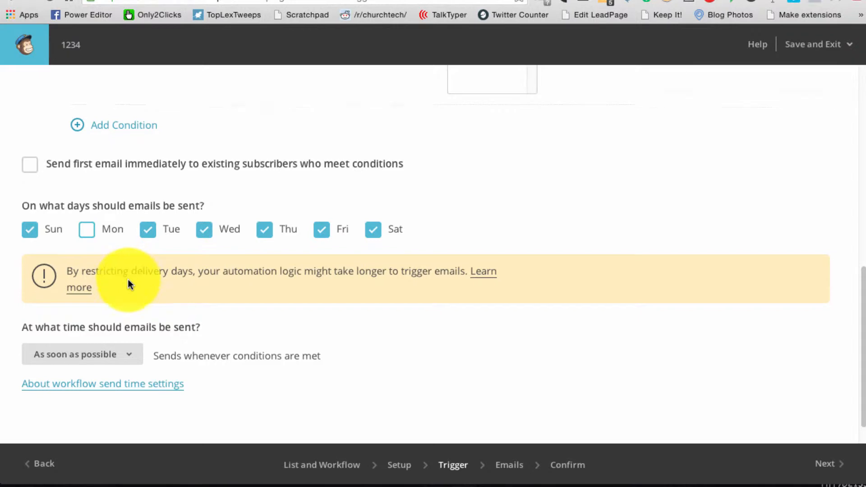
{"action": "left_click", "coordinate": [125, 324]}
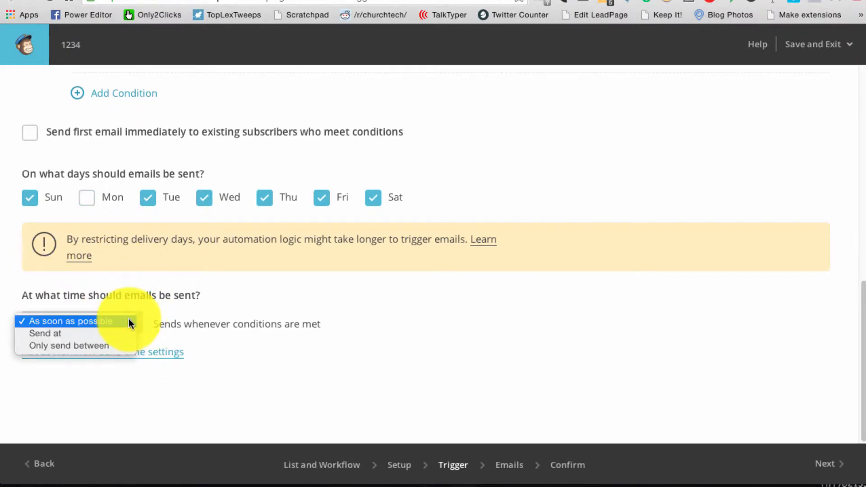
{"action": "left_click", "coordinate": [129, 331]}
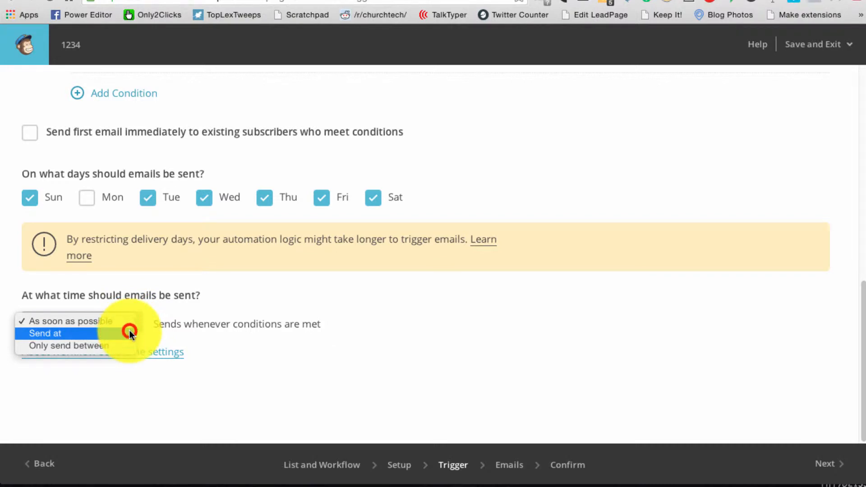
{"action": "left_click", "coordinate": [176, 323]}
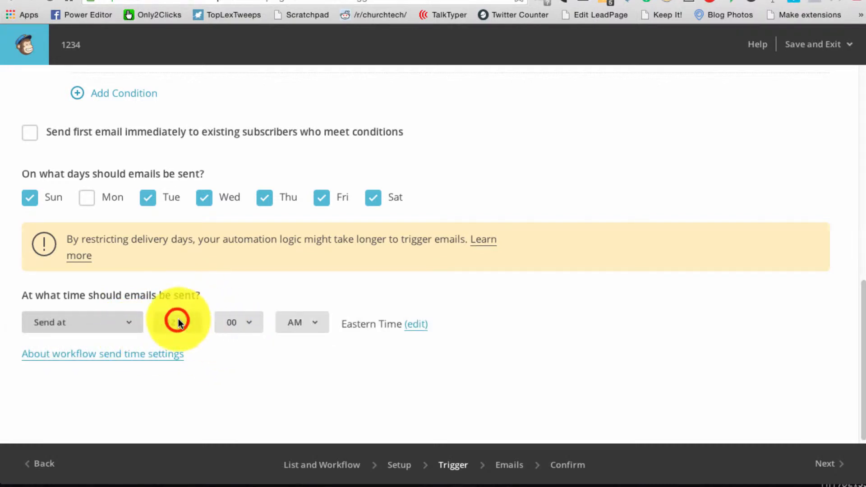
{"action": "left_click", "coordinate": [180, 284]}
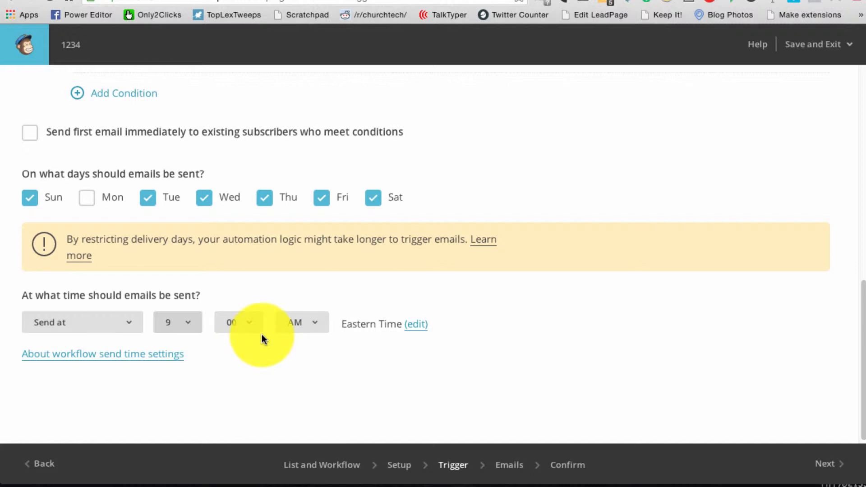
{"action": "scroll", "coordinate": [263, 339], "scroll_direction": "down", "scroll_amount": 1}
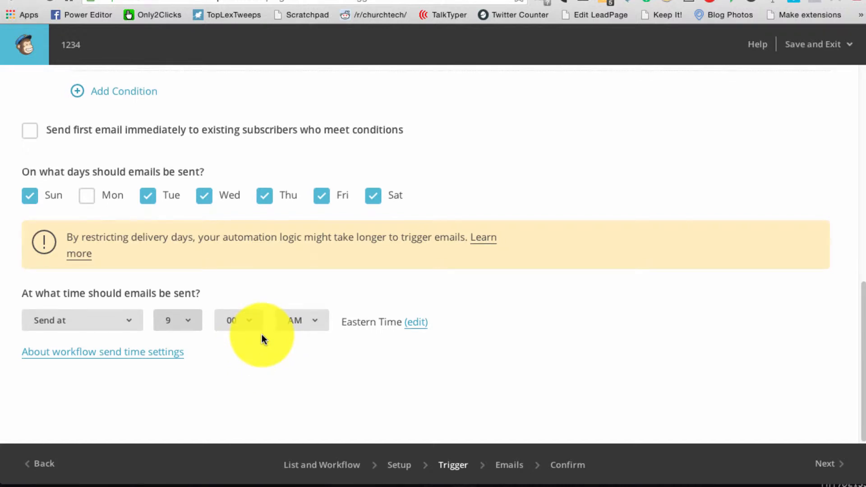
Continue to the workflow's Emails stage and review the trigger summary and the options for adding emails
{"action": "left_click", "coordinate": [513, 466]}
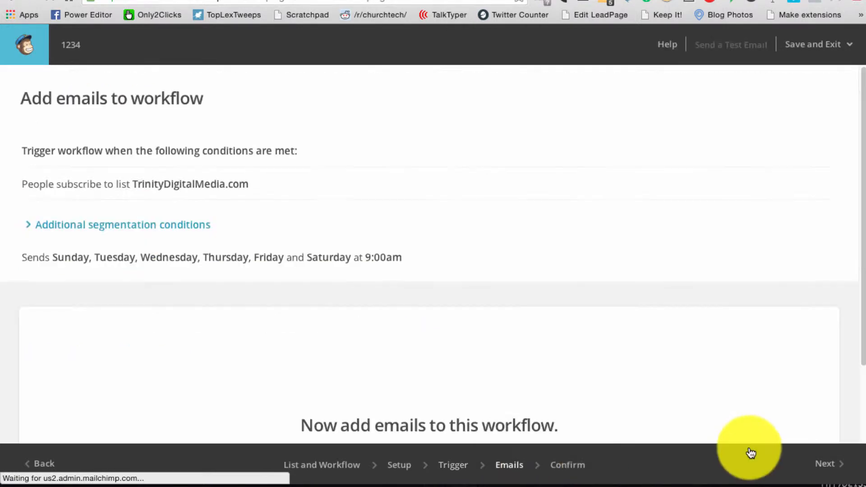
{"action": "scroll", "coordinate": [404, 294], "scroll_direction": "down", "scroll_amount": 2}
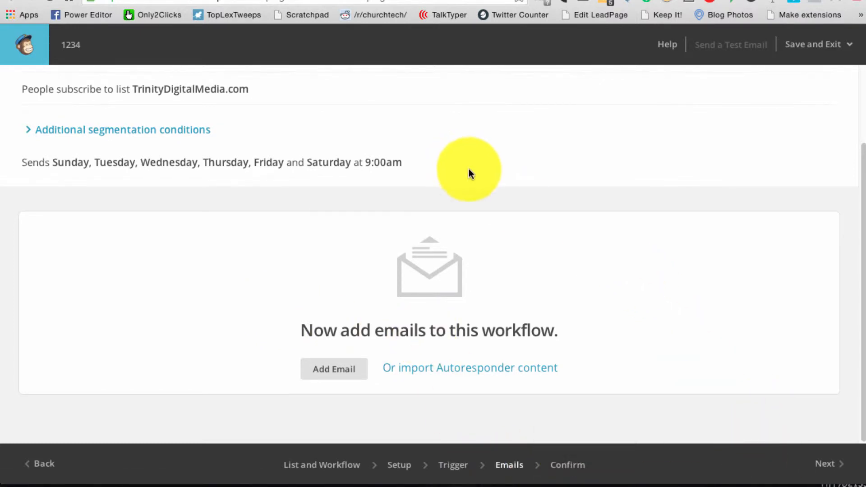
{"action": "scroll", "coordinate": [471, 176], "scroll_direction": "up", "scroll_amount": 2}
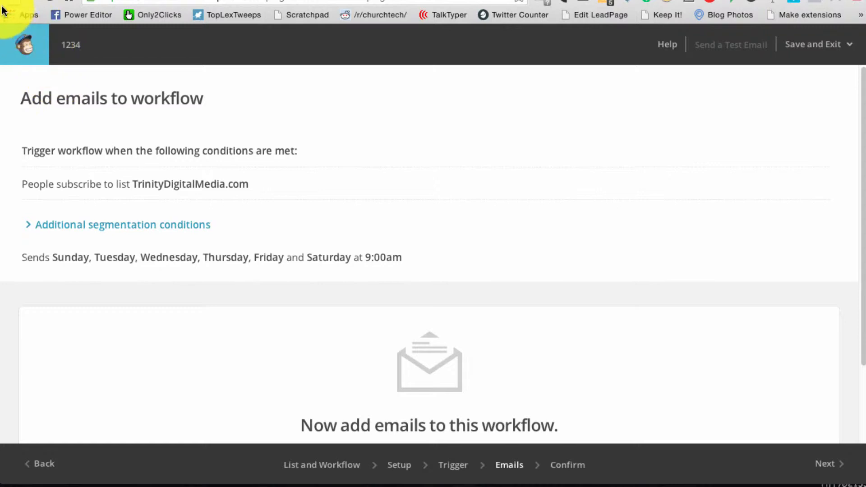
Leave the workflow for the dashboard and look over the recent campaign statistics and list growth
{"action": "left_click", "coordinate": [22, 51]}
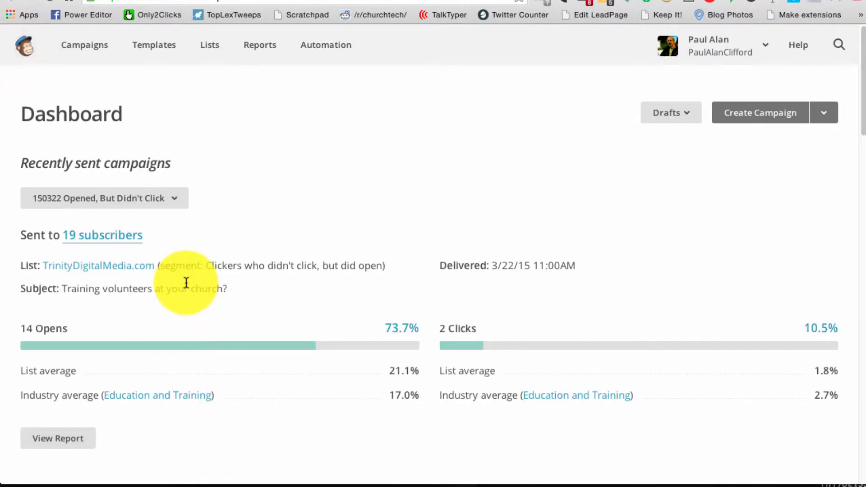
{"action": "scroll", "coordinate": [186, 283], "scroll_direction": "down", "scroll_amount": 6}
{"action": "scroll", "coordinate": [186, 286], "scroll_direction": "up", "scroll_amount": 2}
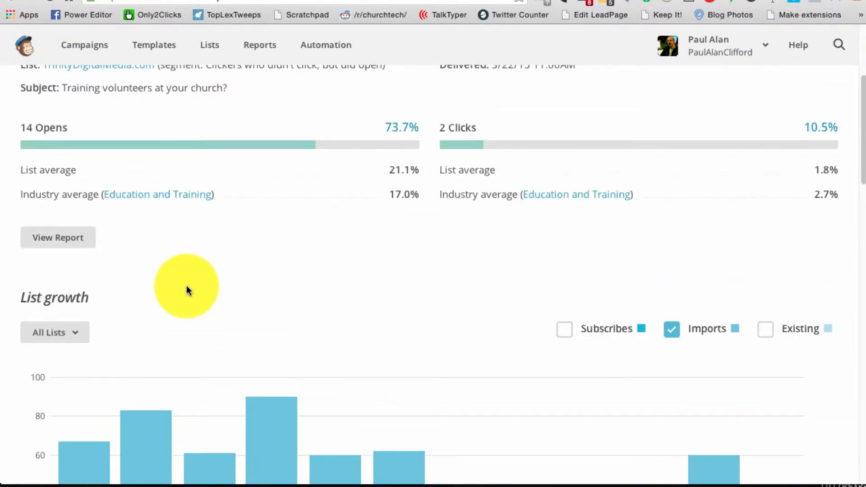
{"action": "scroll", "coordinate": [186, 287], "scroll_direction": "up", "scroll_amount": 1}
{"action": "scroll", "coordinate": [187, 288], "scroll_direction": "up", "scroll_amount": 4}
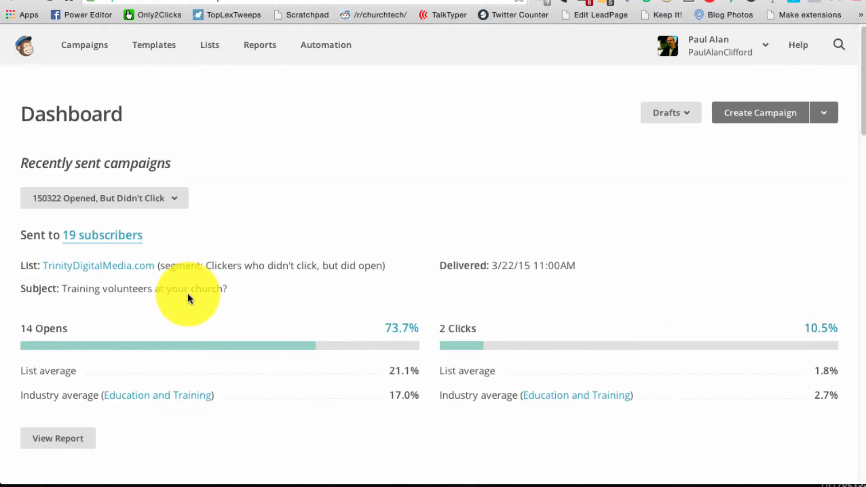
Go to Campaigns and create a new A/B Split Campaign
{"action": "left_click", "coordinate": [86, 47]}
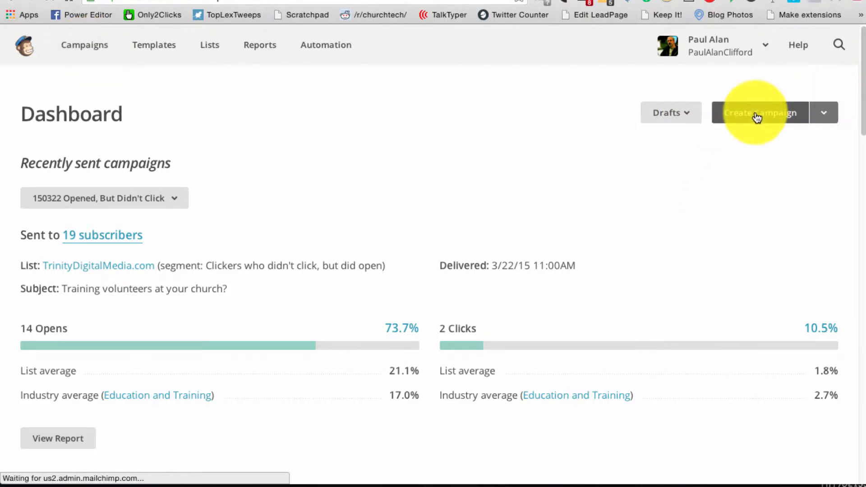
{"action": "left_click", "coordinate": [48, 2]}
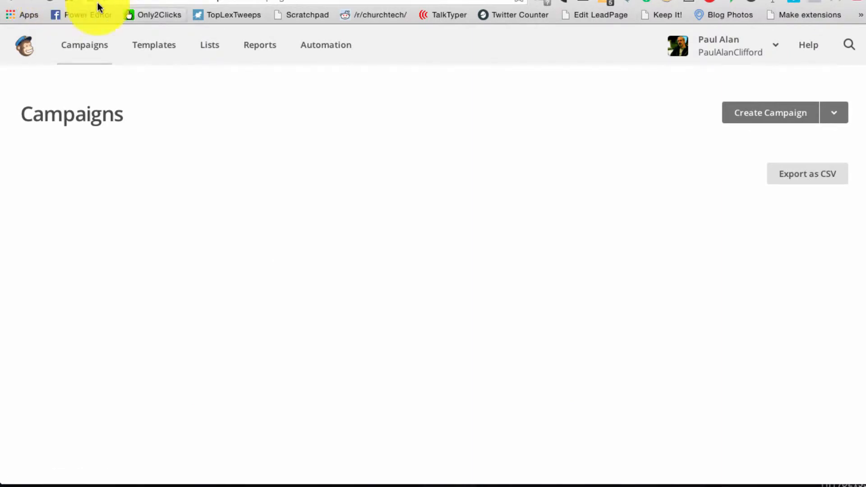
{"action": "left_click", "coordinate": [754, 112]}
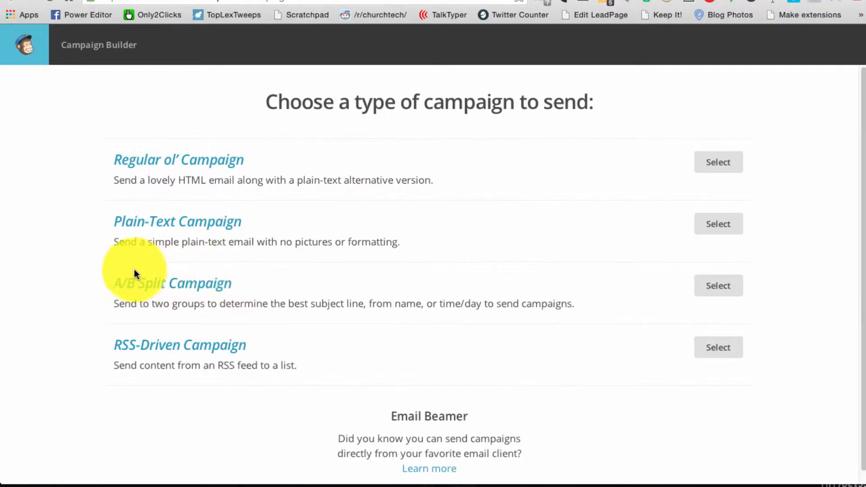
{"action": "left_click", "coordinate": [728, 290]}
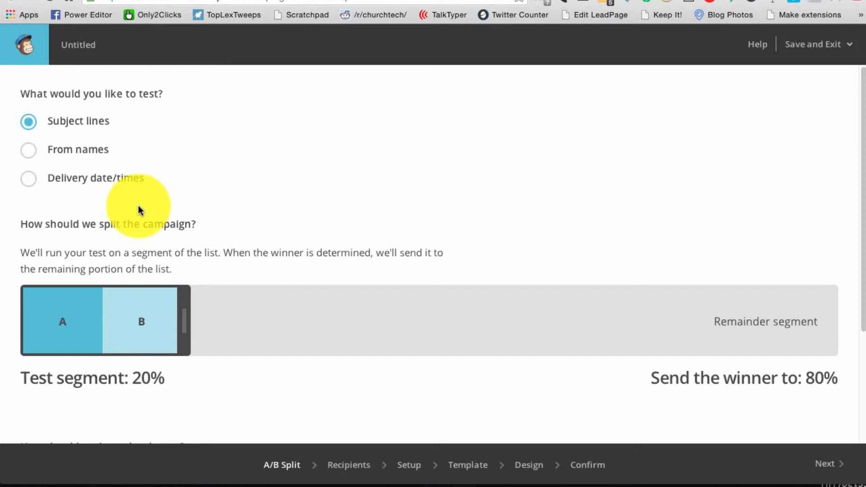
Compare how the campaign is split when testing subject lines, from names and delivery date/times
{"action": "left_click", "coordinate": [29, 150]}
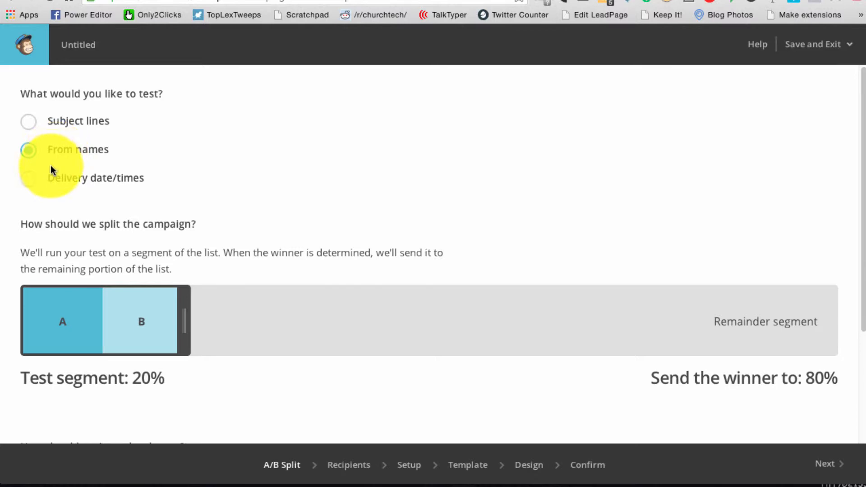
{"action": "left_click", "coordinate": [33, 180]}
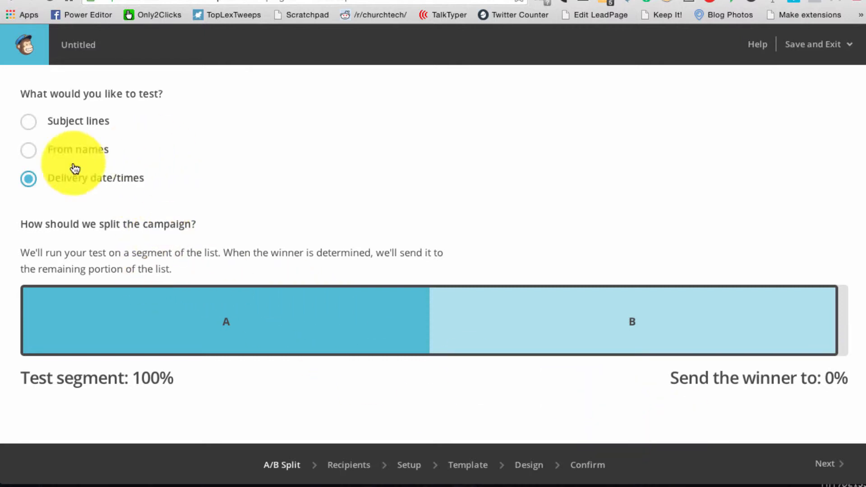
{"action": "left_click", "coordinate": [29, 122]}
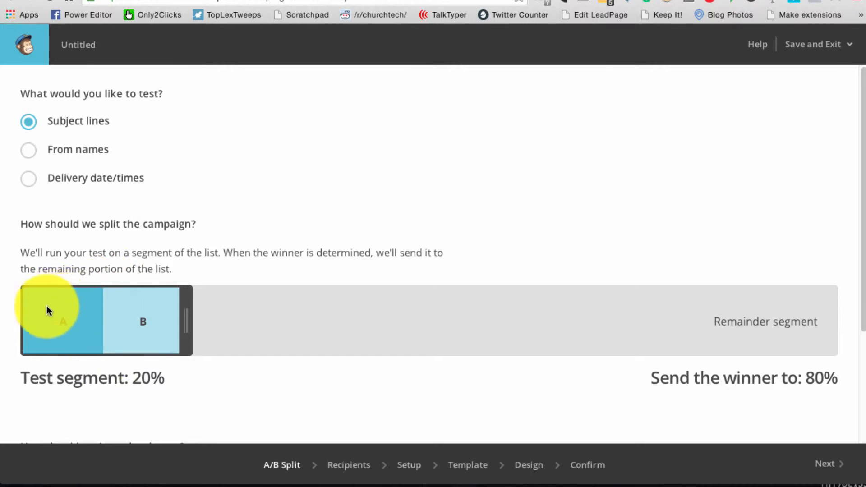
{"action": "left_click", "coordinate": [35, 158]}
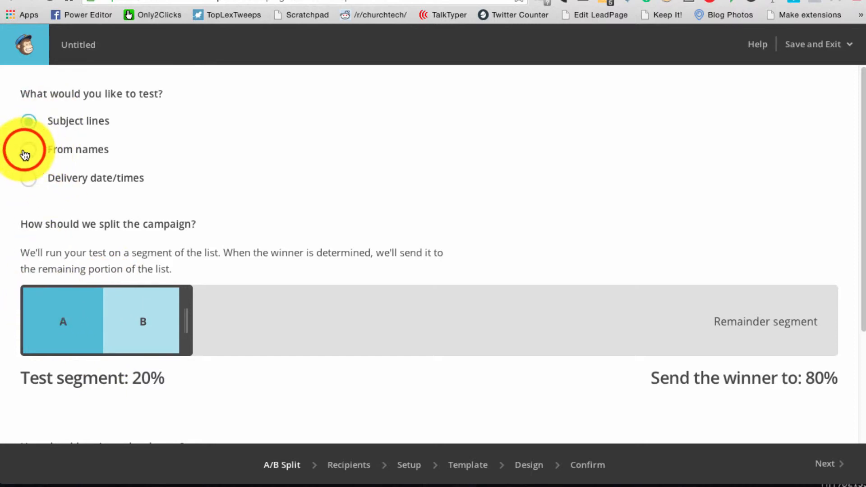
{"action": "left_click", "coordinate": [28, 177]}
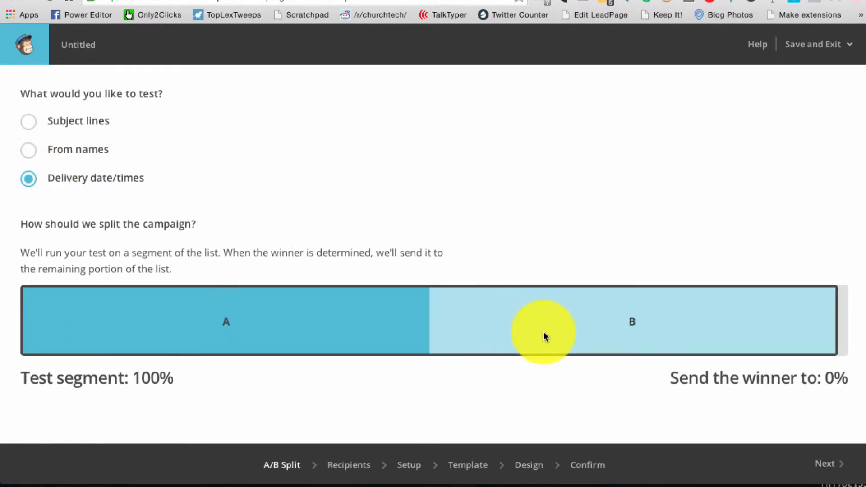
{"action": "left_click", "coordinate": [838, 329]}
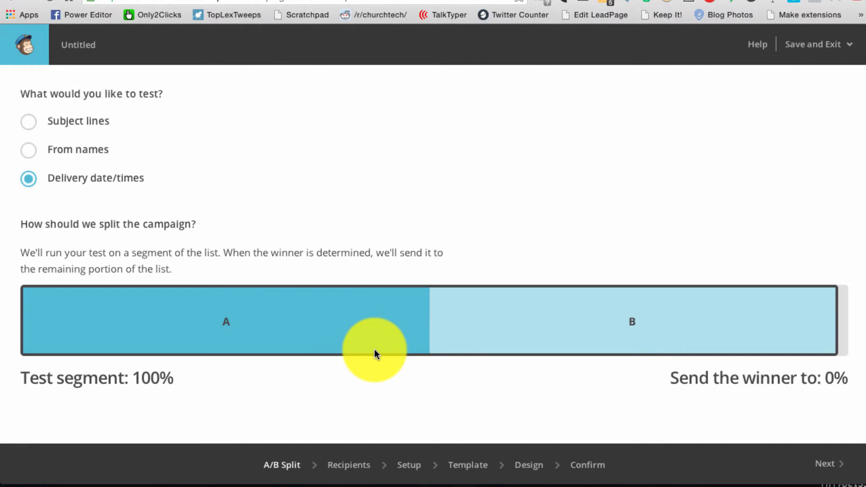
{"action": "left_click", "coordinate": [20, 156]}
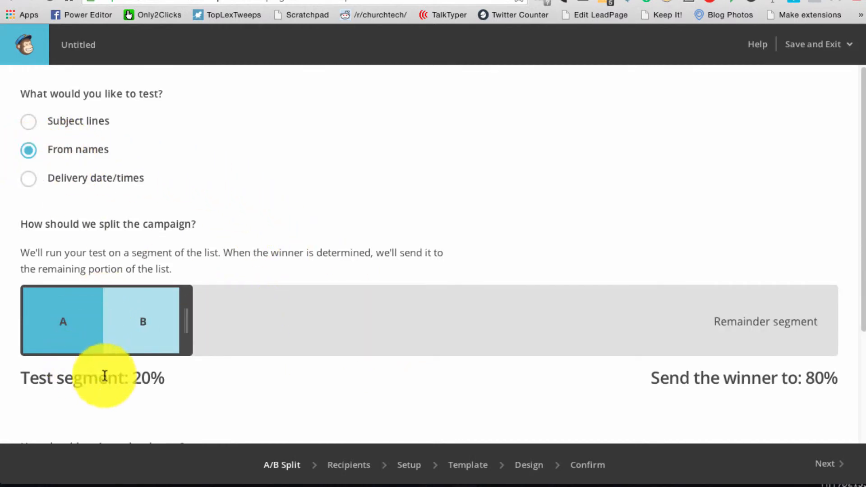
Choose Subject lines as the test, widen the test segment to 100%, and return it to 20%
{"action": "left_click", "coordinate": [25, 122]}
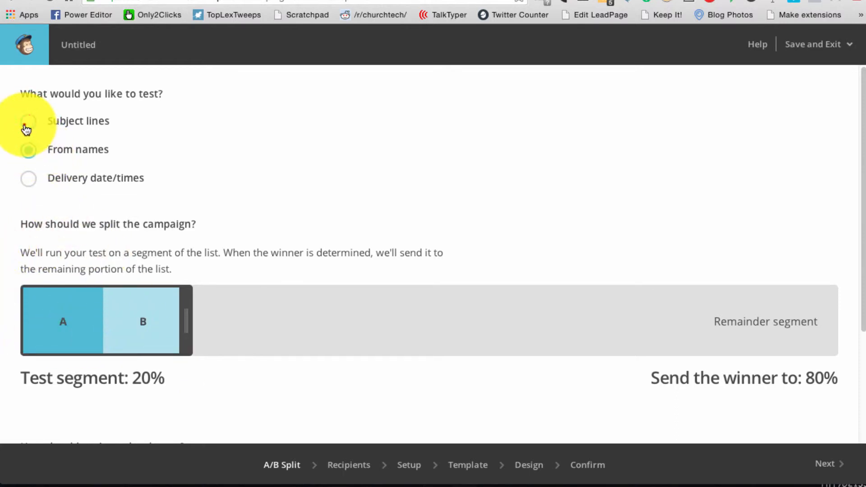
{"action": "left_click_drag", "start_coordinate": [186, 323], "coordinate": [862, 356]}
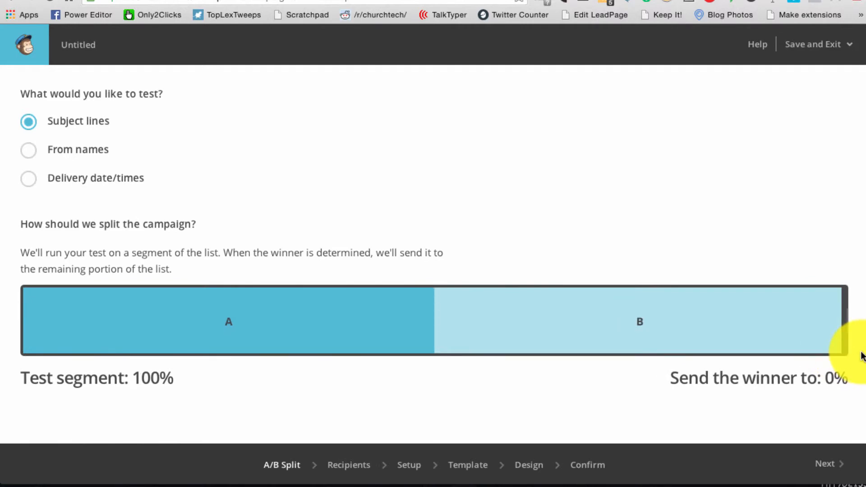
{"action": "left_click_drag", "start_coordinate": [862, 357], "coordinate": [178, 344]}
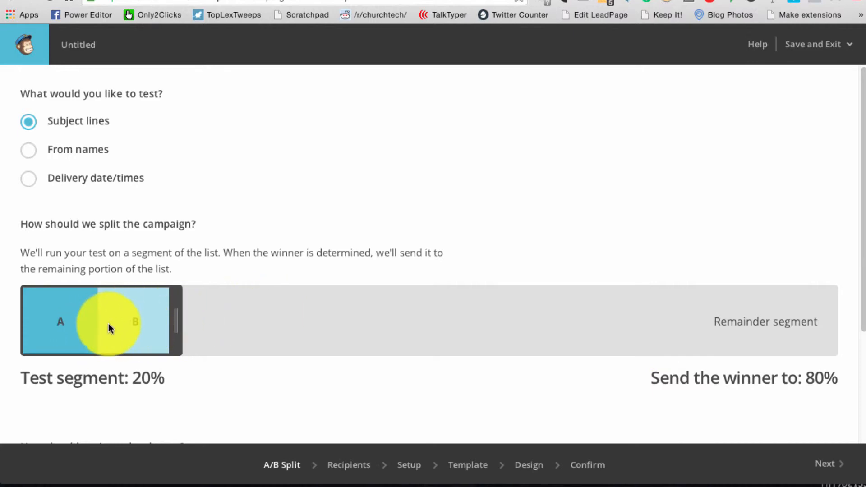
Review the available criteria for choosing the winner and the time units for the waiting period
{"action": "scroll", "coordinate": [159, 367], "scroll_direction": "down", "scroll_amount": 4}
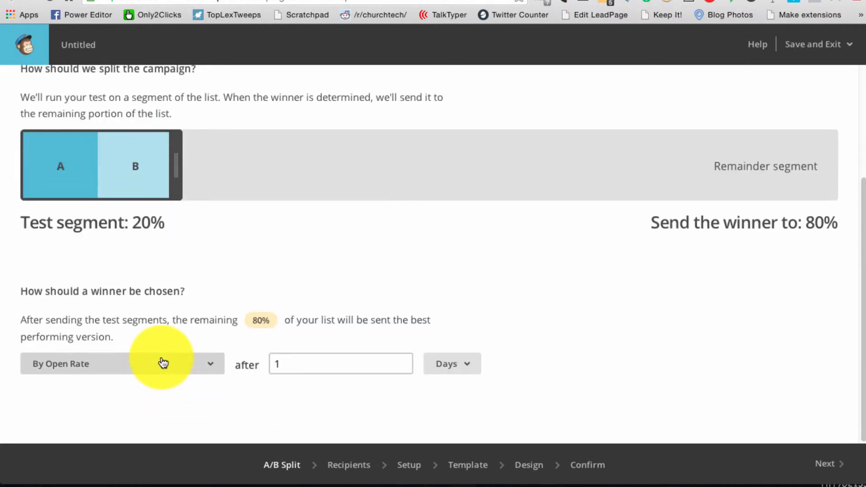
{"action": "left_click", "coordinate": [218, 367]}
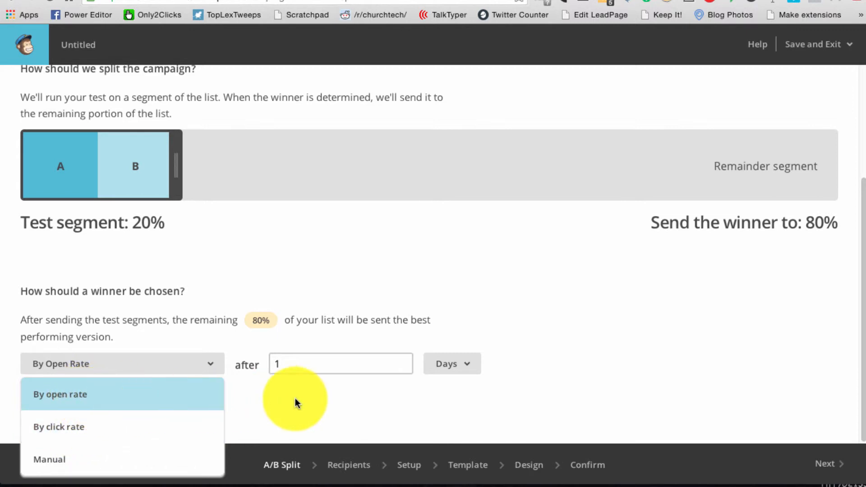
{"action": "left_click", "coordinate": [307, 444]}
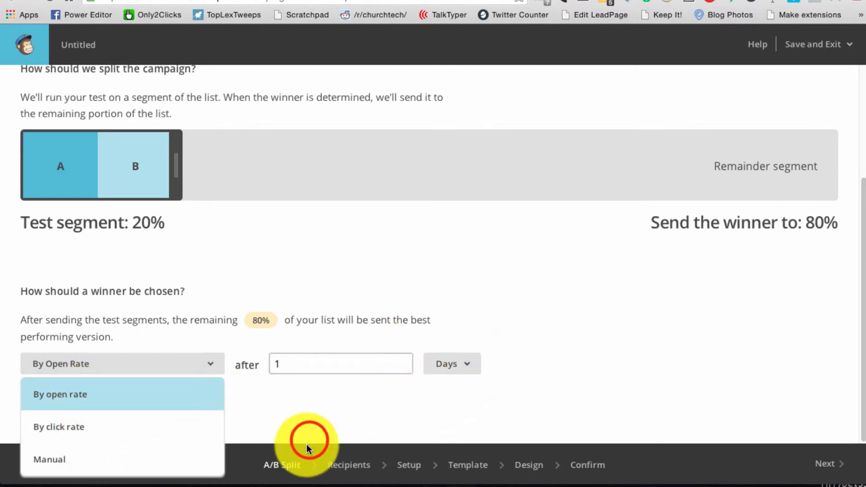
{"action": "left_click", "coordinate": [453, 366]}
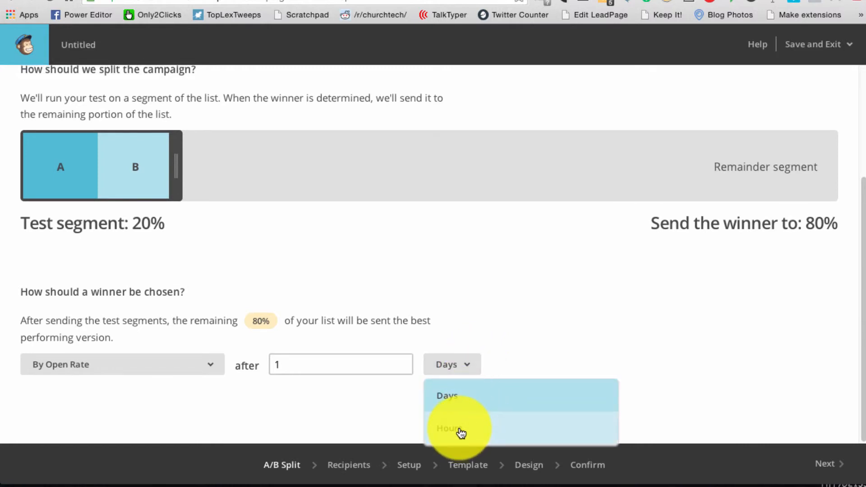
{"action": "left_click", "coordinate": [518, 310]}
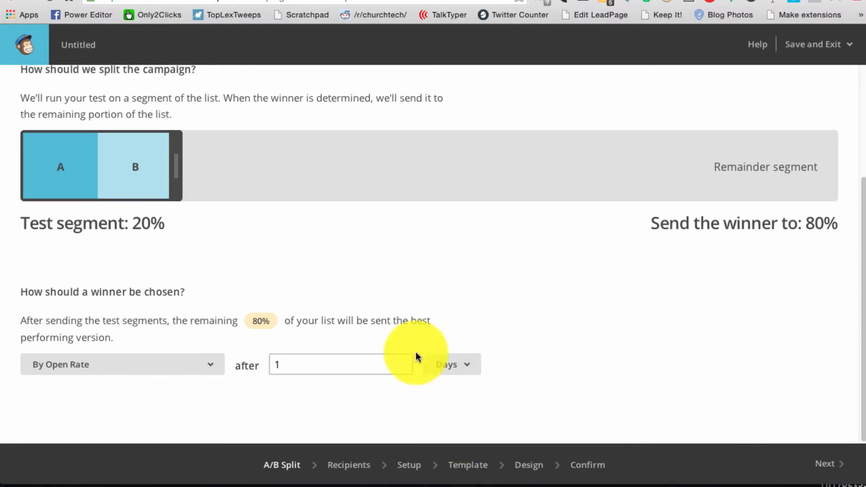
Choose Delivery date/times as what the split campaign tests
{"action": "scroll", "coordinate": [192, 194], "scroll_direction": "up", "scroll_amount": 3}
{"action": "left_click", "coordinate": [40, 147]}
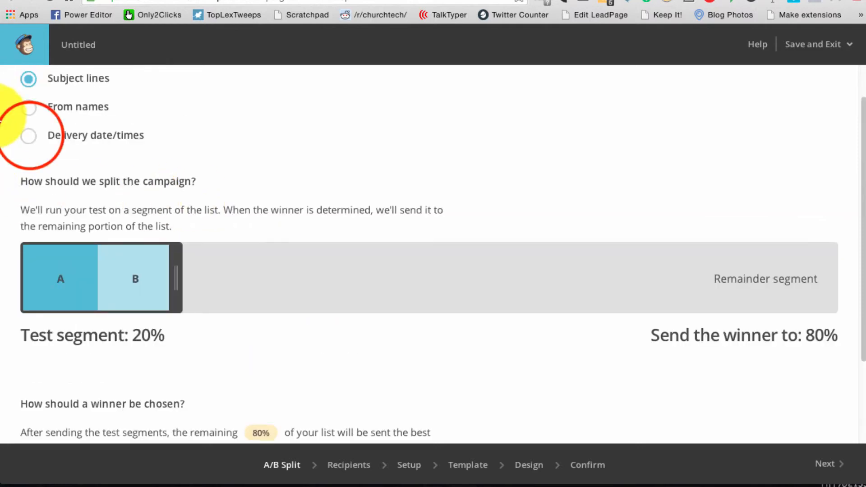